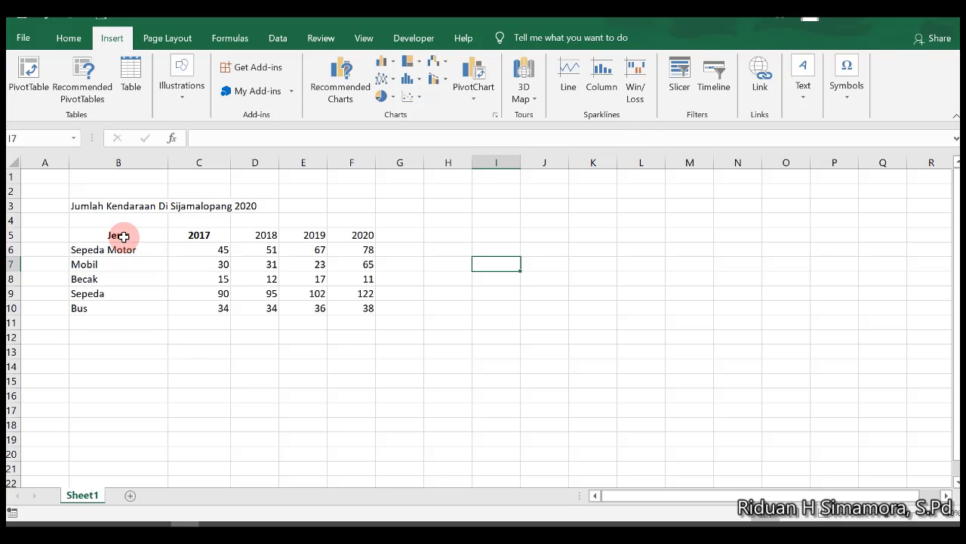
Step: Insert a recommended Line chart from the vehicle table B5:F10 and enlarge it toward its lower-left corner
left_click_drag(121, 235, 355, 303)
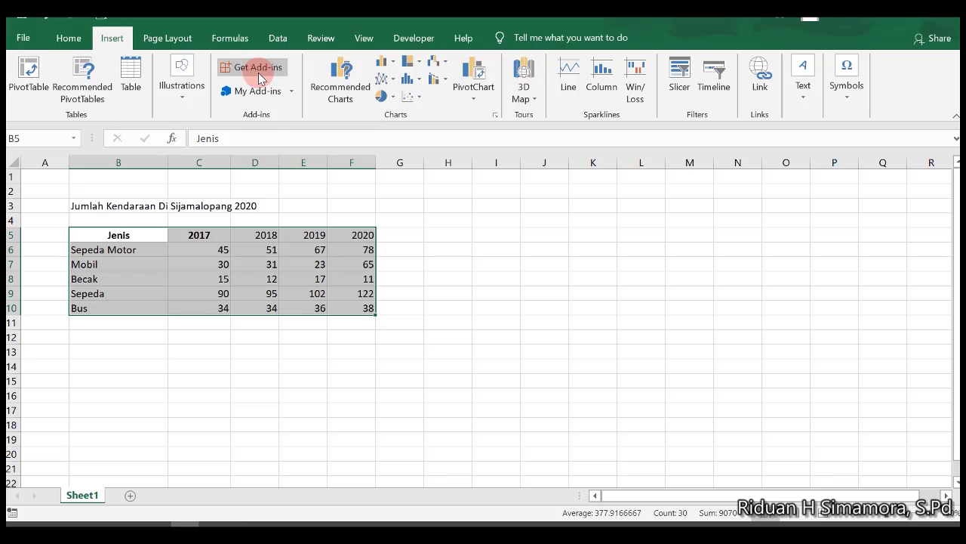
left_click(340, 72)
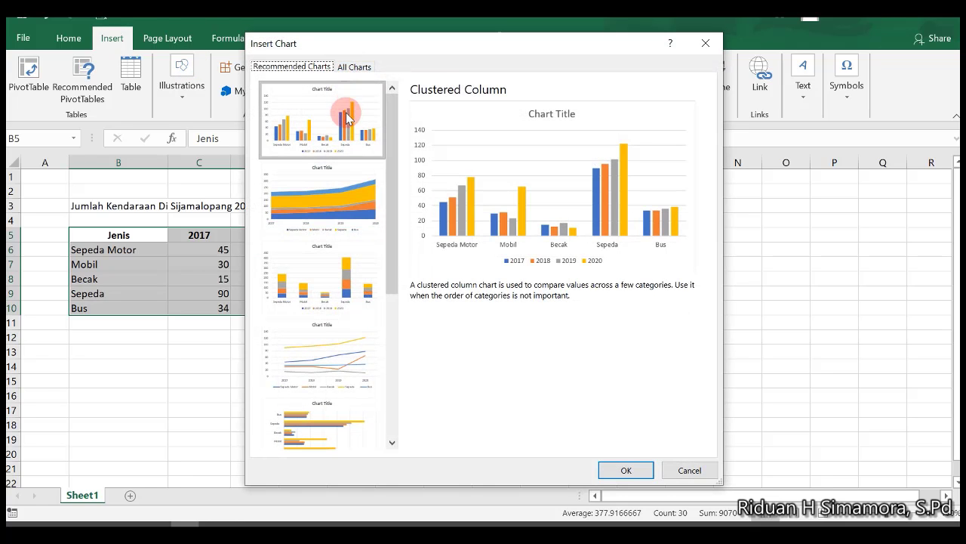
left_click_drag(393, 138, 411, 117)
left_click(349, 113)
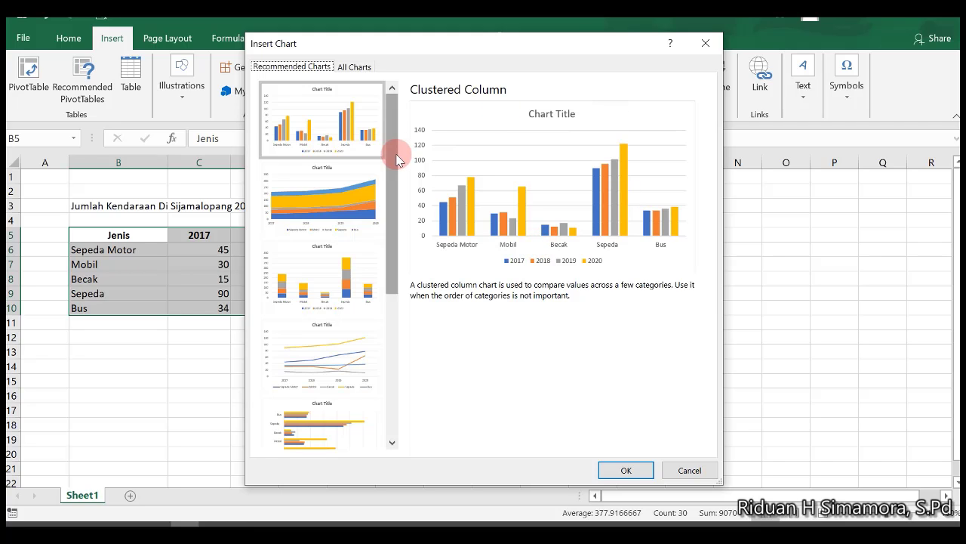
left_click(353, 196)
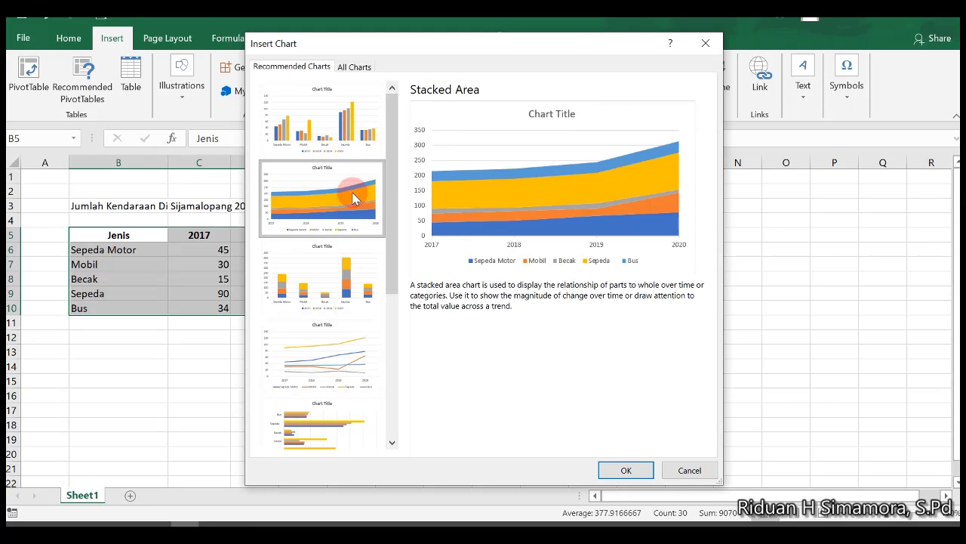
left_click(337, 263)
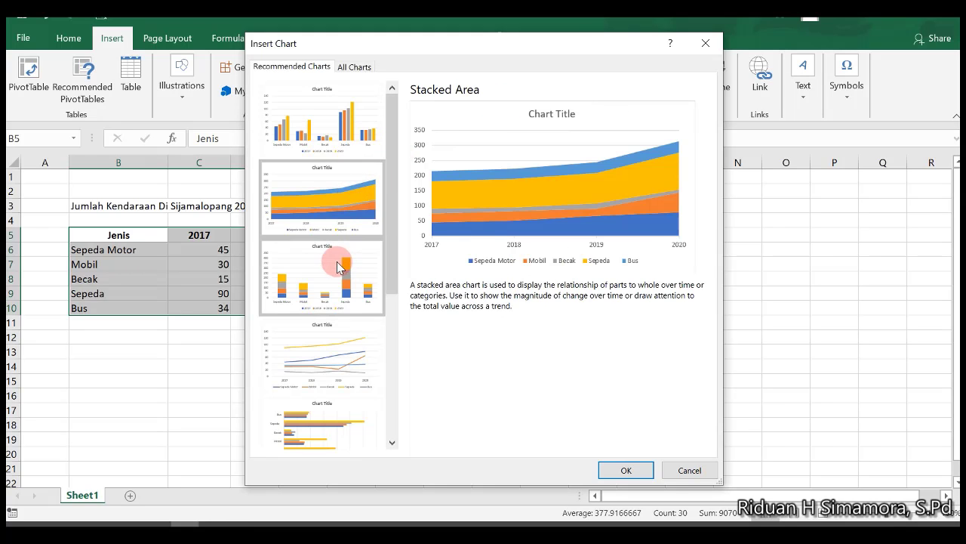
left_click(329, 353)
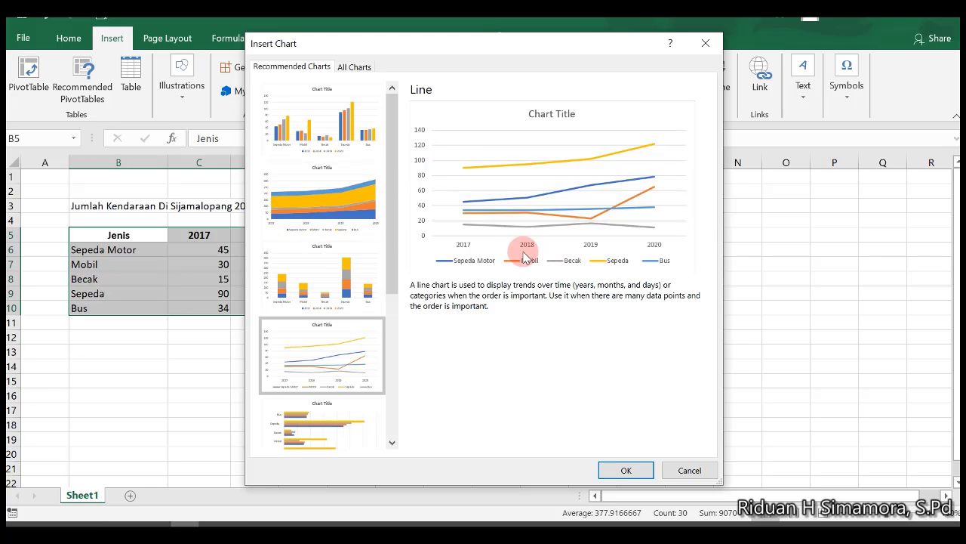
left_click(622, 472)
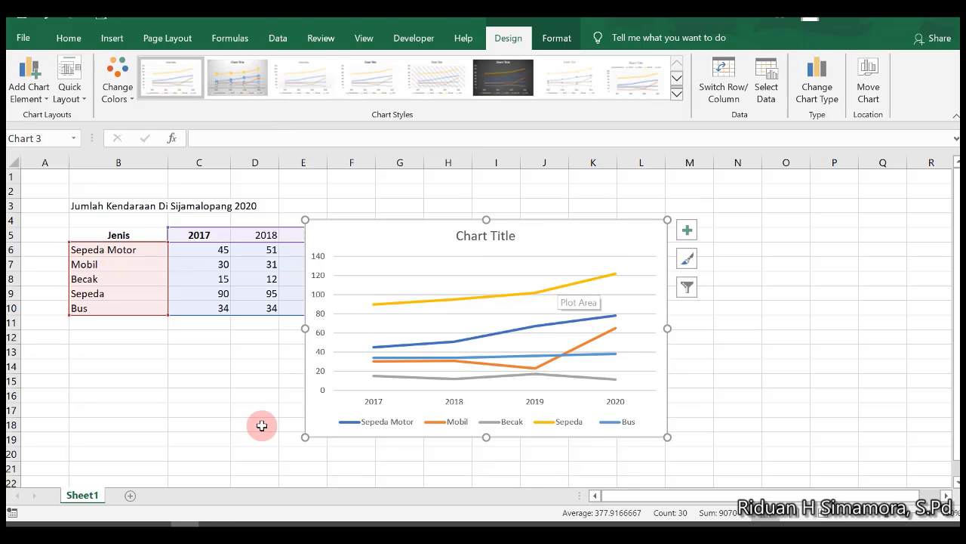
left_click_drag(306, 438, 268, 473)
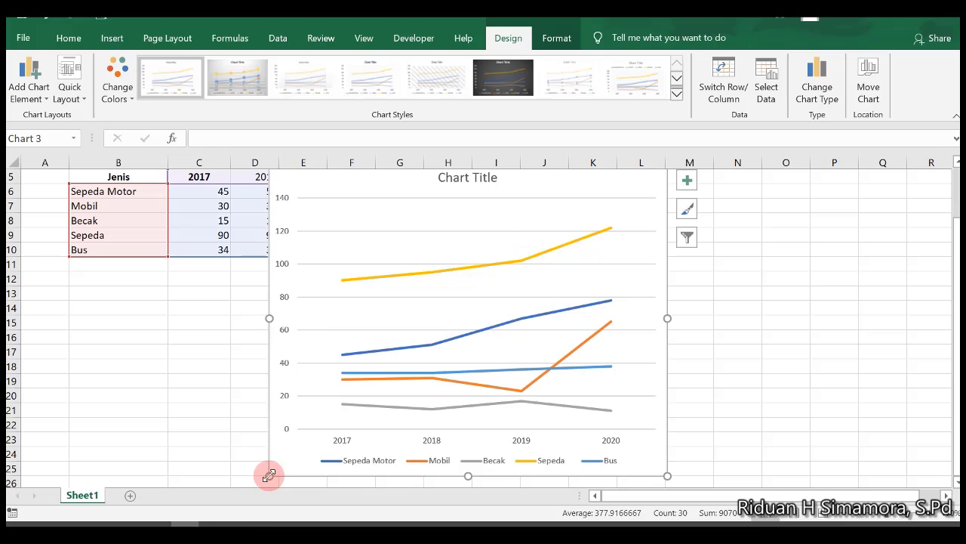
Step: Review the line chart's data source, including its legend entries and horizontal axis labels, without changing anything
right_click(466, 185)
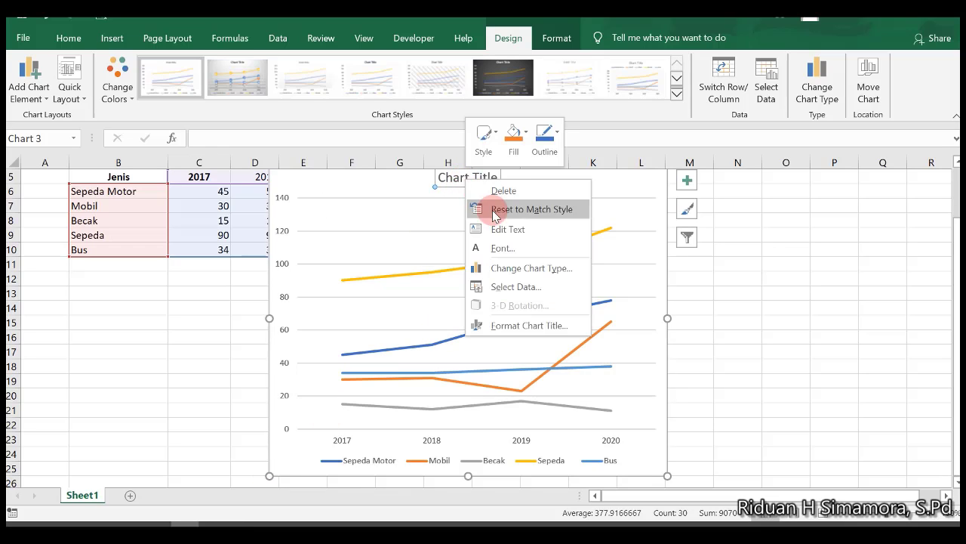
left_click(520, 286)
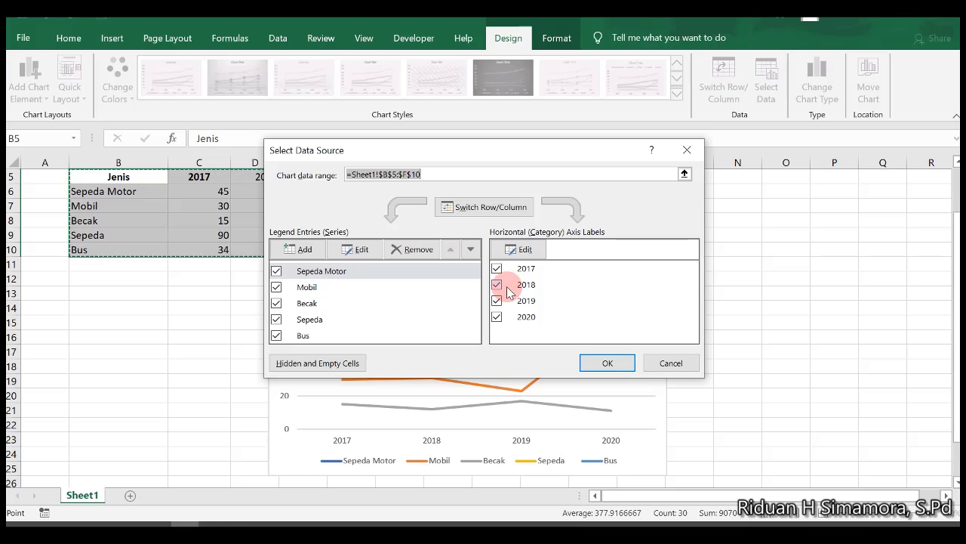
left_click(672, 364)
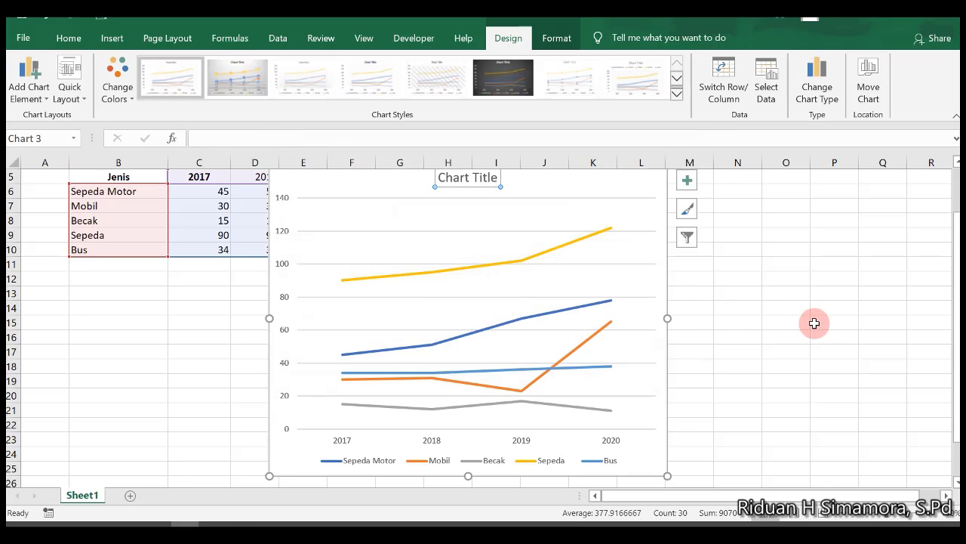
Step: Move the line chart beside the vehicle table, into columns H to O, so it no longer covers the data
left_click(793, 261)
key("Up")
key("Up")
key("Up")
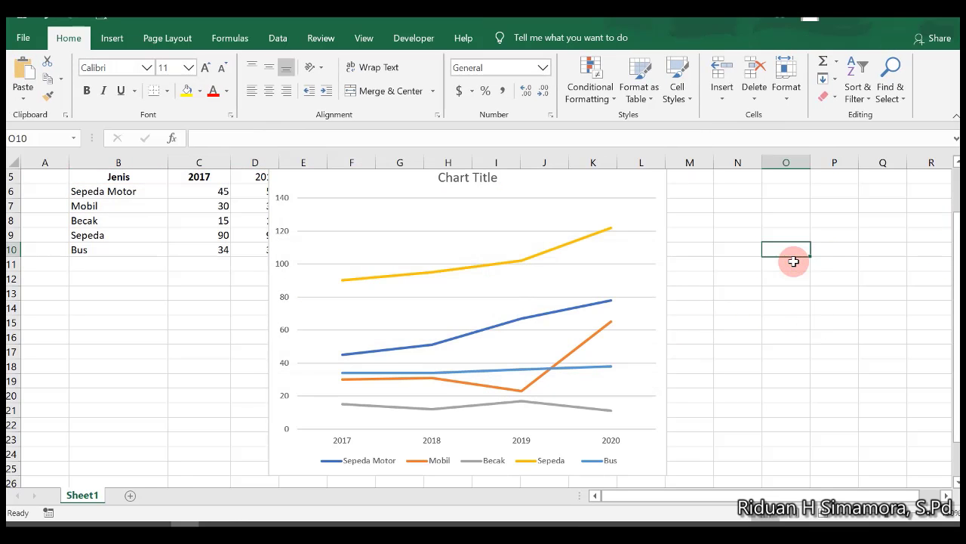
left_click_drag(578, 191, 736, 200)
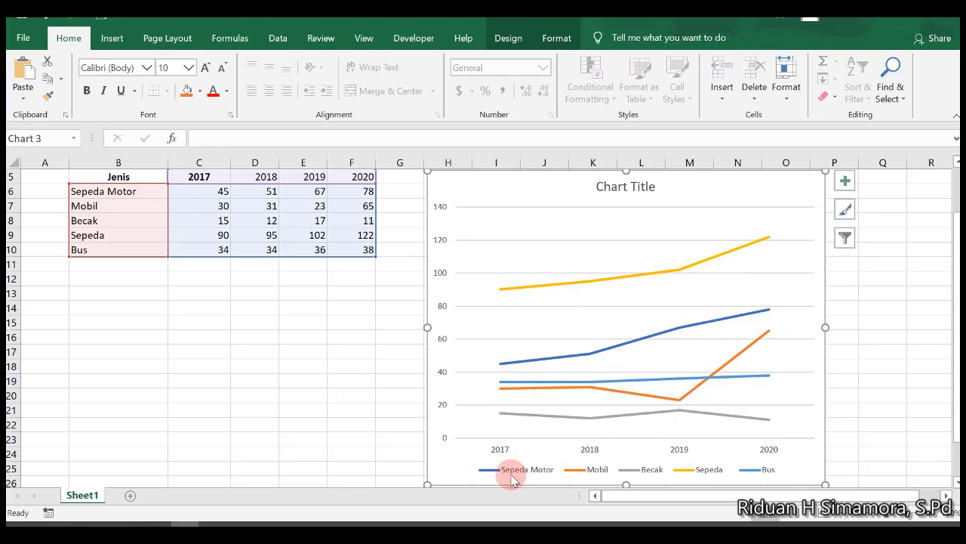
left_click(211, 362)
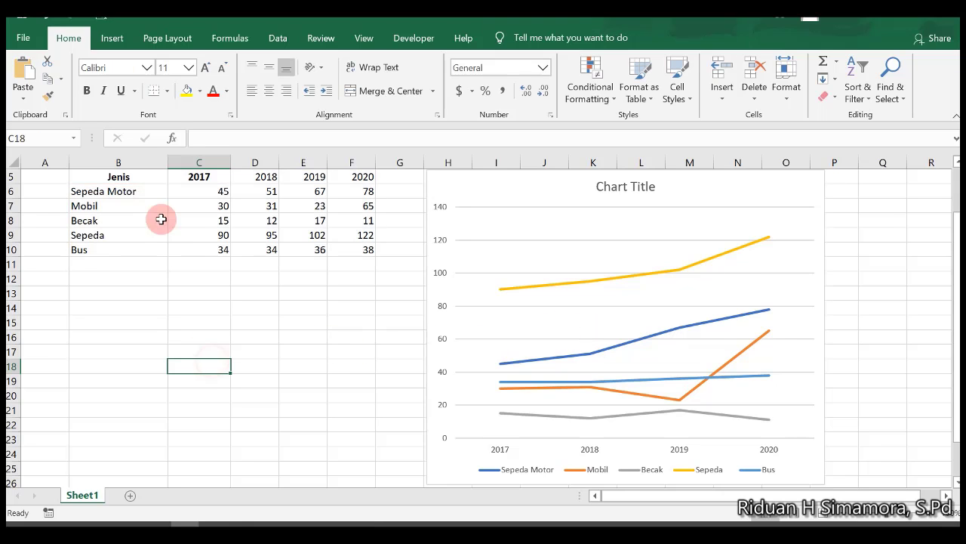
Step: Insert a 3-D Pie chart from the vehicle table B5:F10 and place it directly below the table
left_click_drag(125, 173, 354, 245)
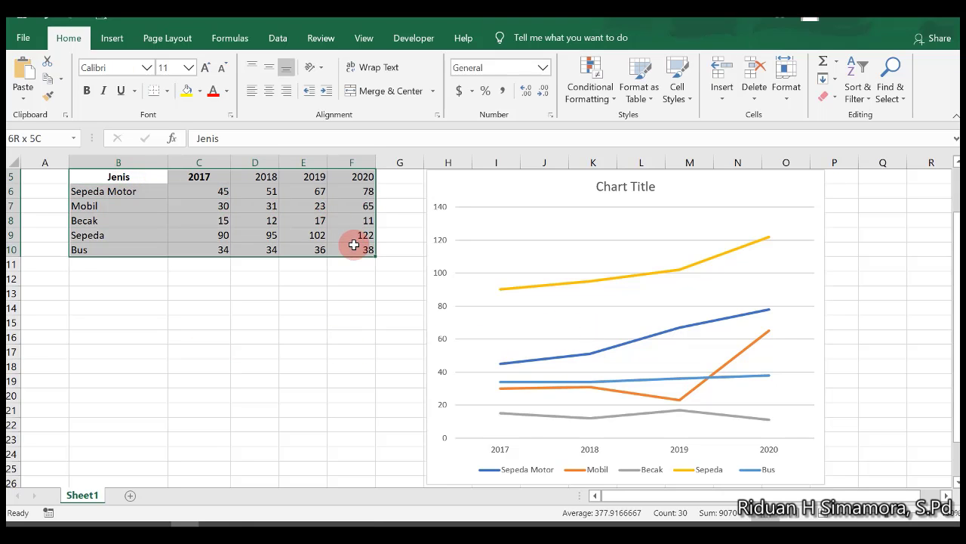
left_click(112, 39)
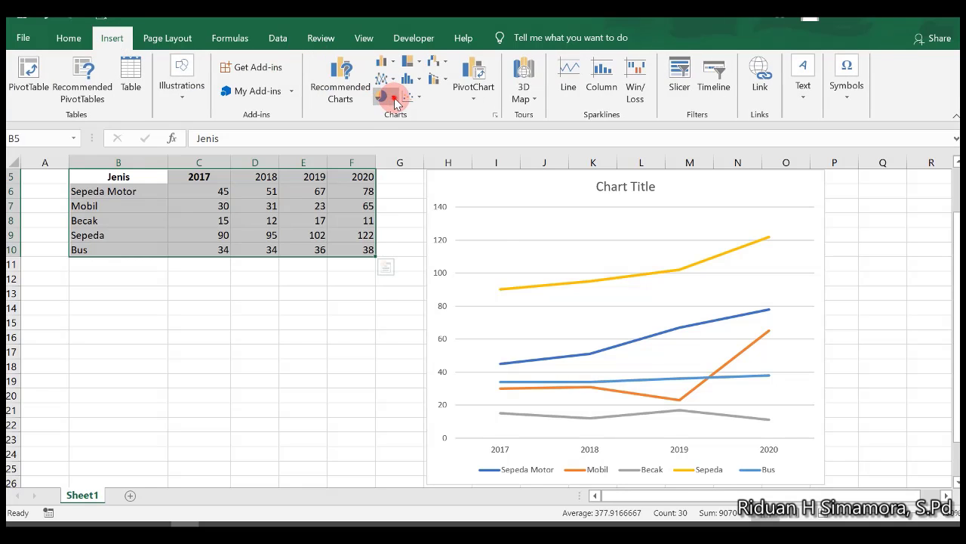
left_click(394, 101)
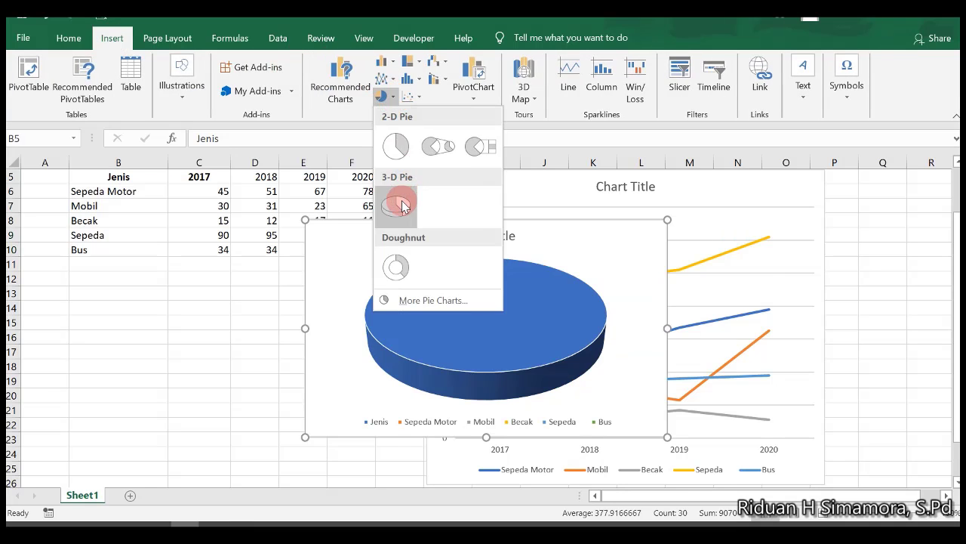
left_click(397, 204)
left_click(589, 262)
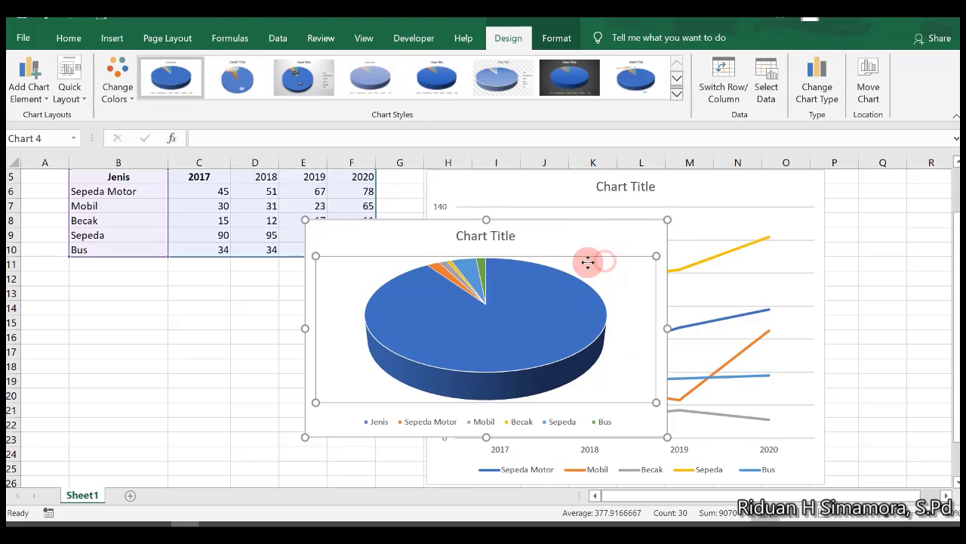
left_click_drag(576, 245, 296, 291)
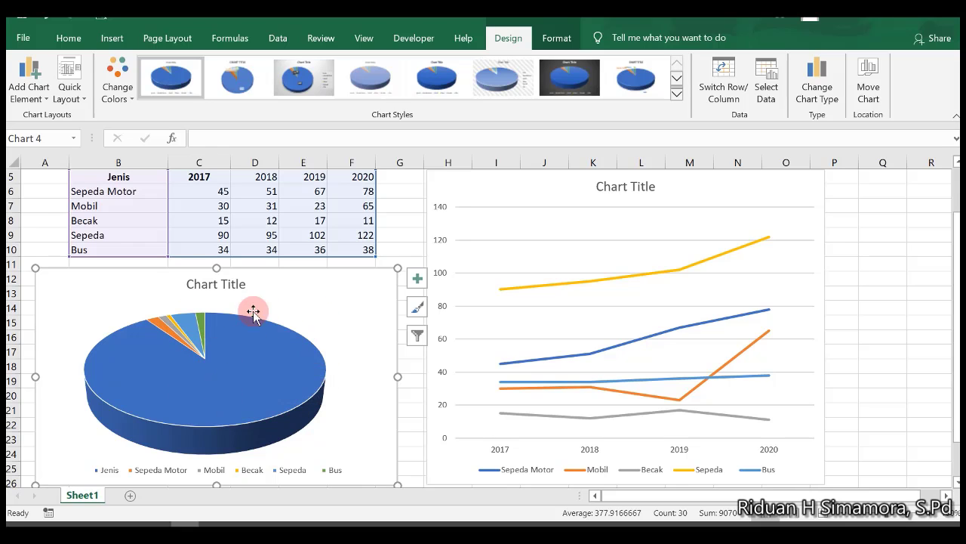
left_click(404, 233)
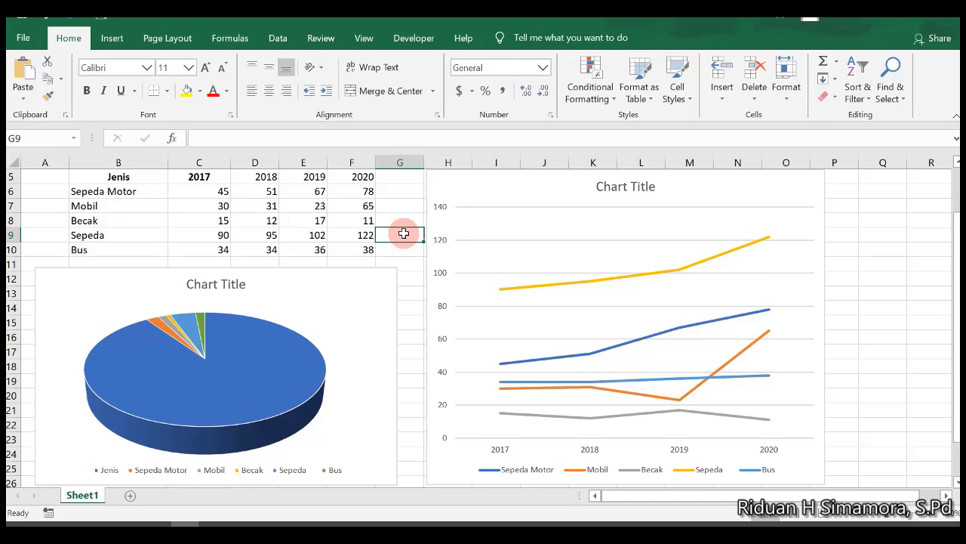
Step: Copy the Jenis and 2017 columns, B5:C10, into a new worksheet starting at cell B4
left_click(119, 177)
left_click_drag(119, 177, 202, 250)
key("ctrl+c")
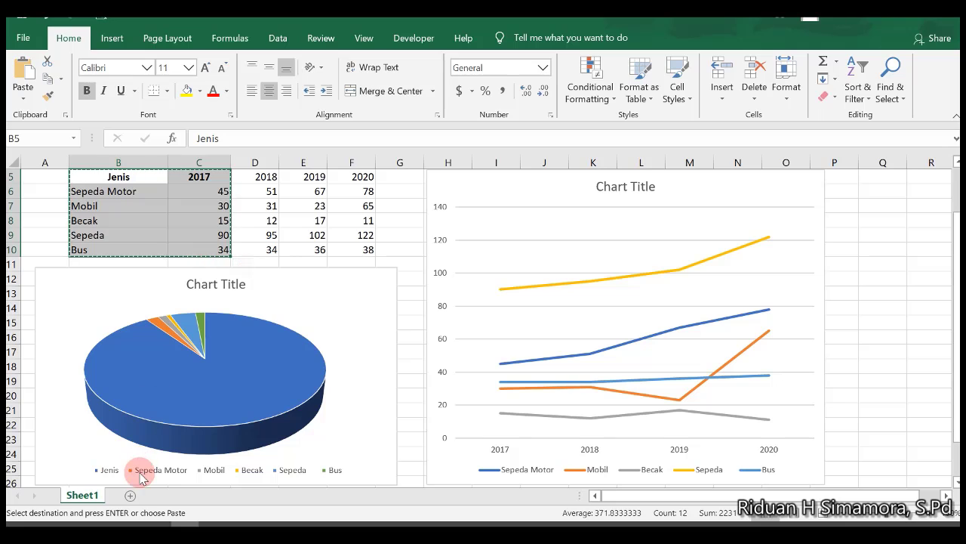
left_click(130, 494)
left_click(105, 217)
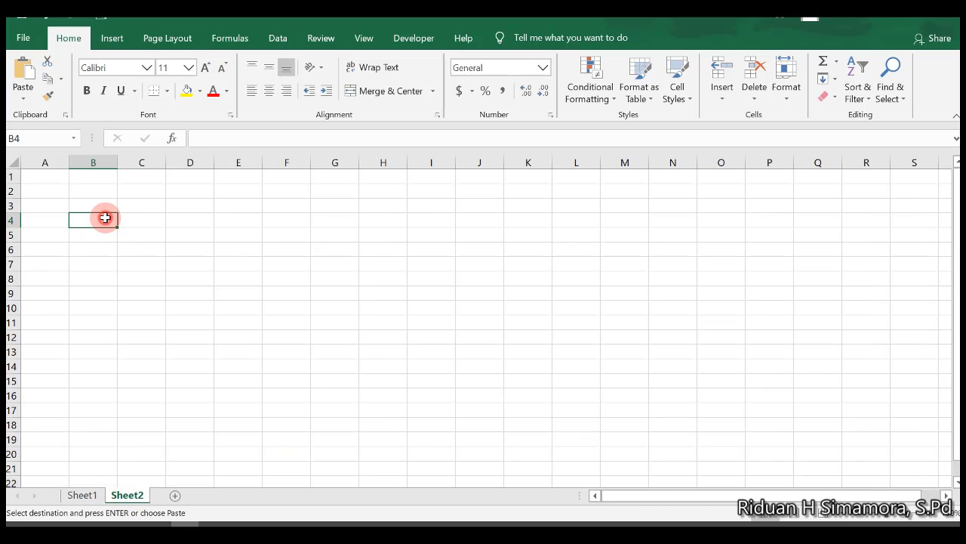
key("ctrl+v")
left_click(287, 293)
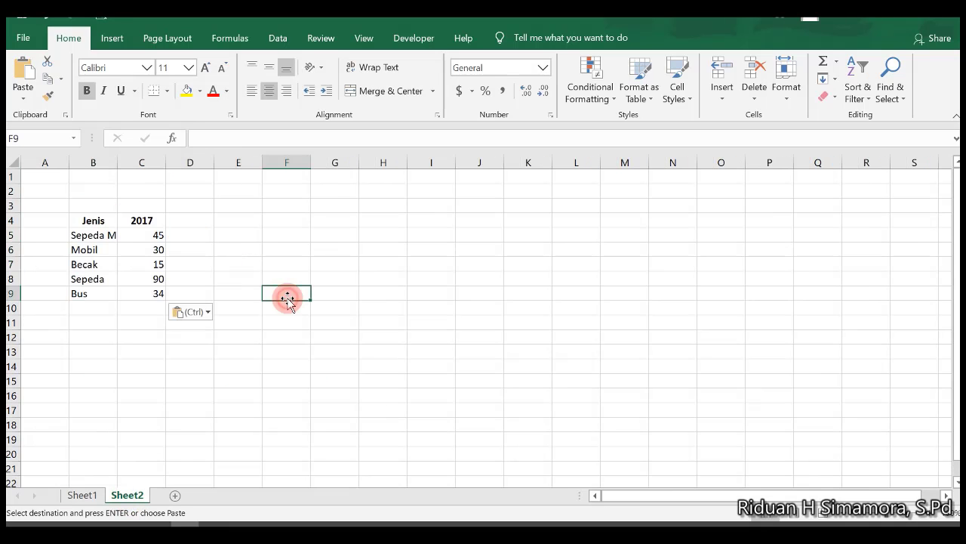
Step: Try a 3-D Pie chart from B4:C9 with the header row included, and undo its insertion
left_click_drag(93, 225, 144, 301)
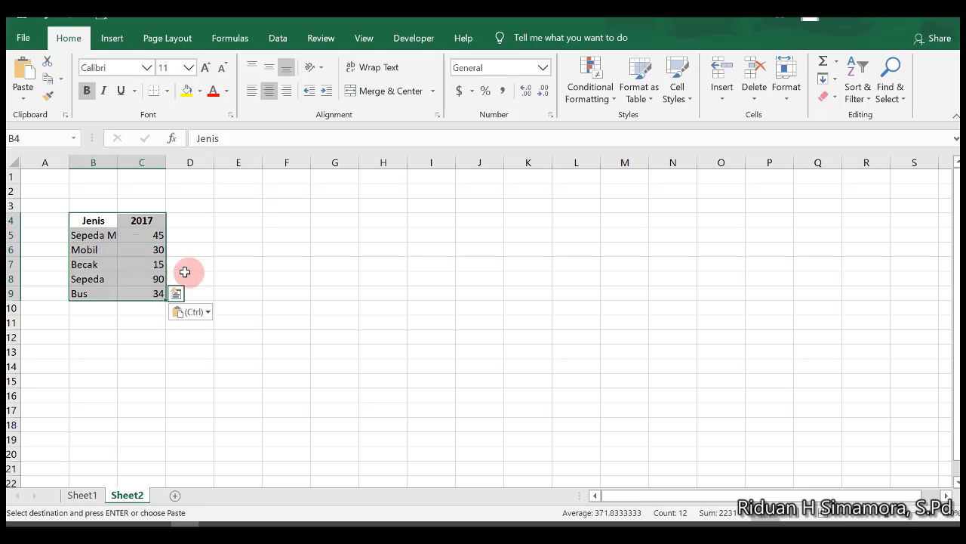
left_click(111, 38)
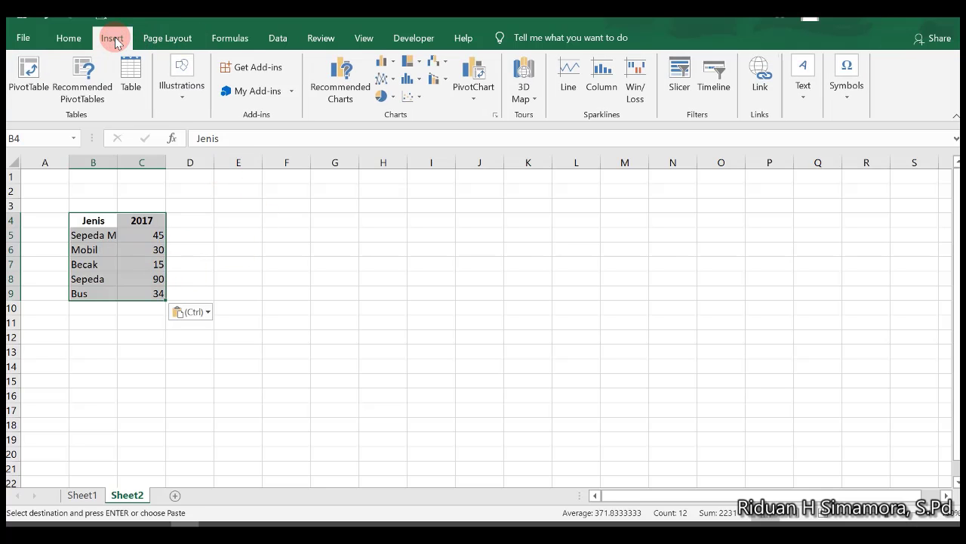
left_click(390, 98)
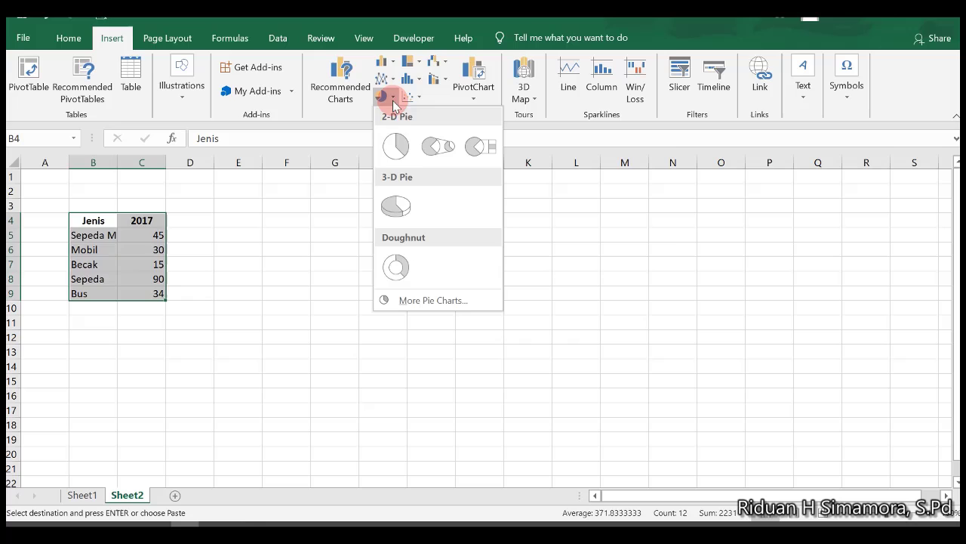
left_click(397, 205)
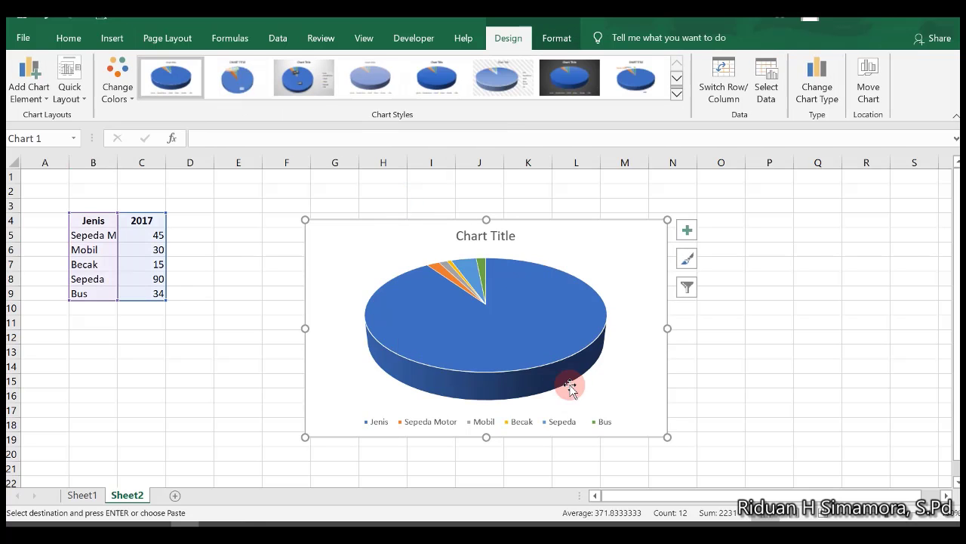
mouse_move(507, 342)
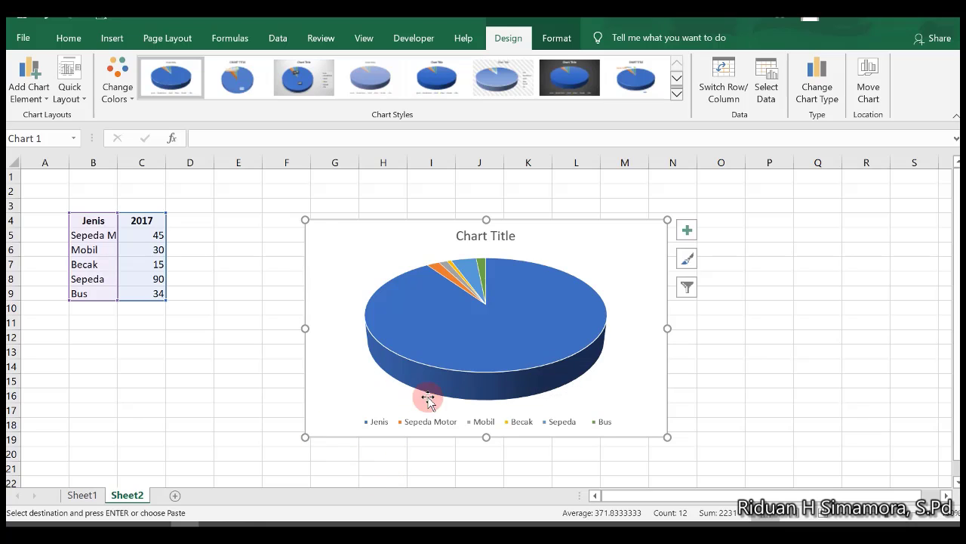
left_click(645, 261)
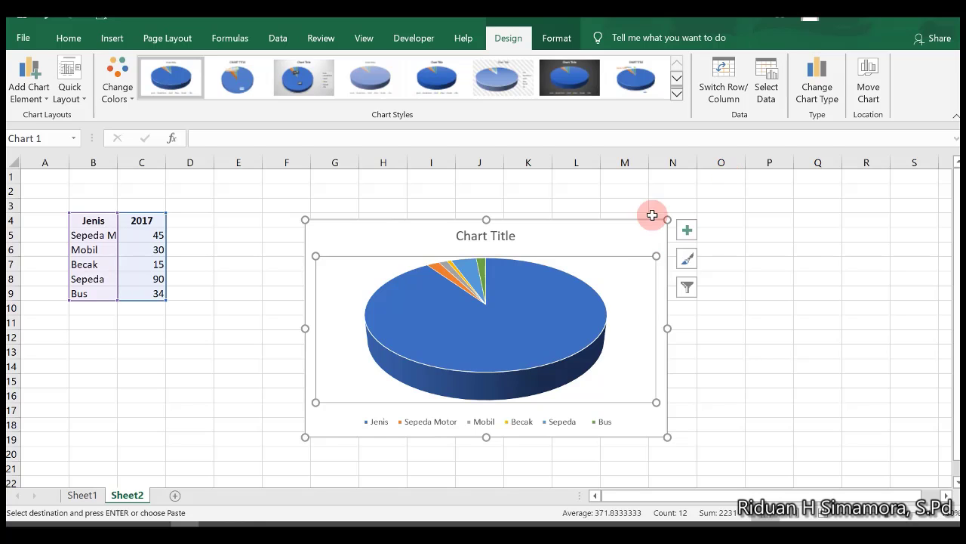
key("ctrl+z")
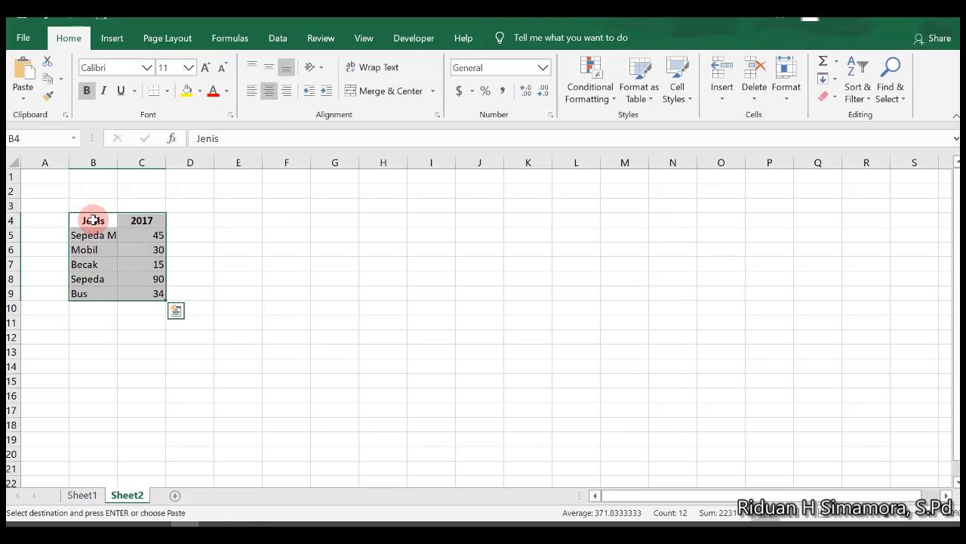
Step: Insert a recommended Clustered Column chart from B5:C9, without the header row, and place it beside the table
left_click_drag(88, 237, 148, 293)
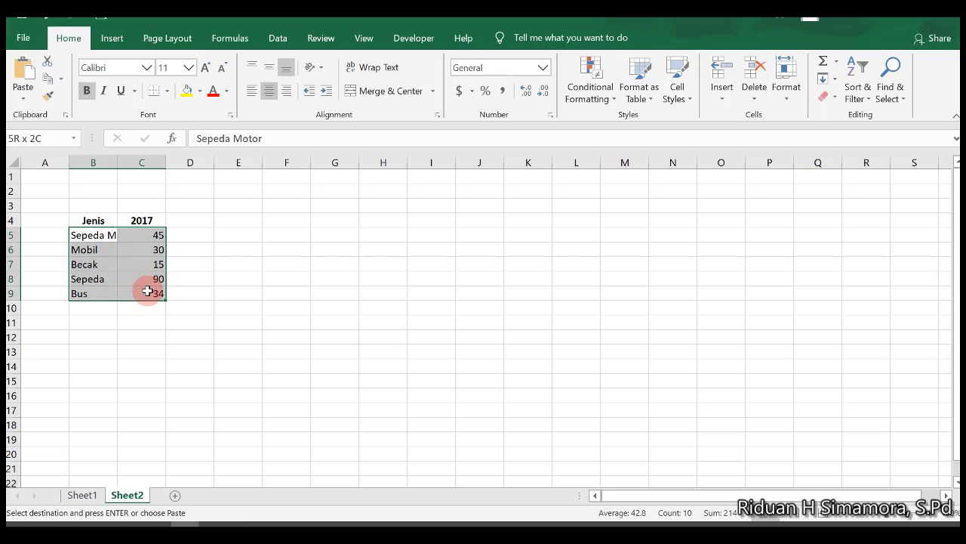
left_click(113, 38)
left_click(341, 89)
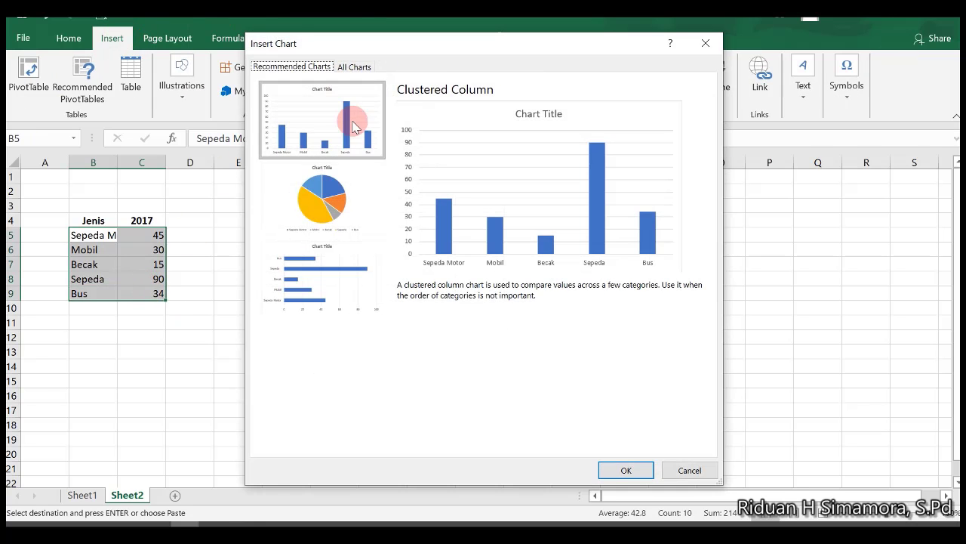
left_click(362, 181)
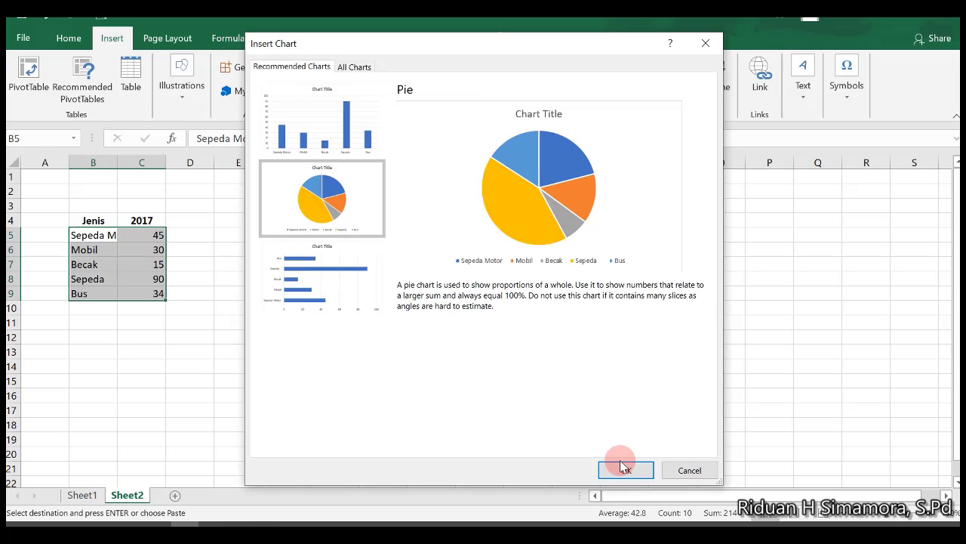
left_click(349, 119)
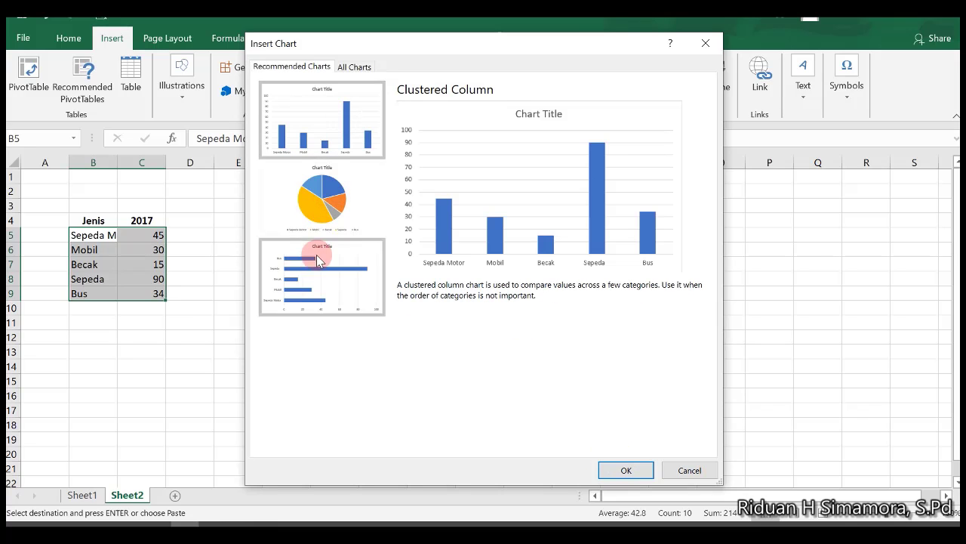
left_click(625, 470)
left_click_drag(549, 244, 433, 256)
left_click(227, 85)
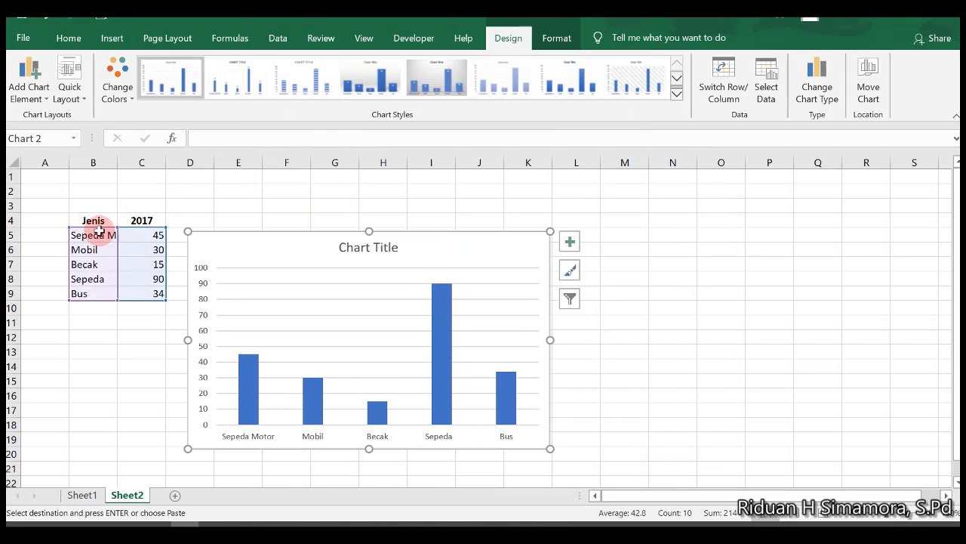
Step: Insert a recommended Pie chart from B5:C9 and place it beside the column chart without overlapping it
left_click(98, 319)
left_click_drag(105, 237, 155, 293)
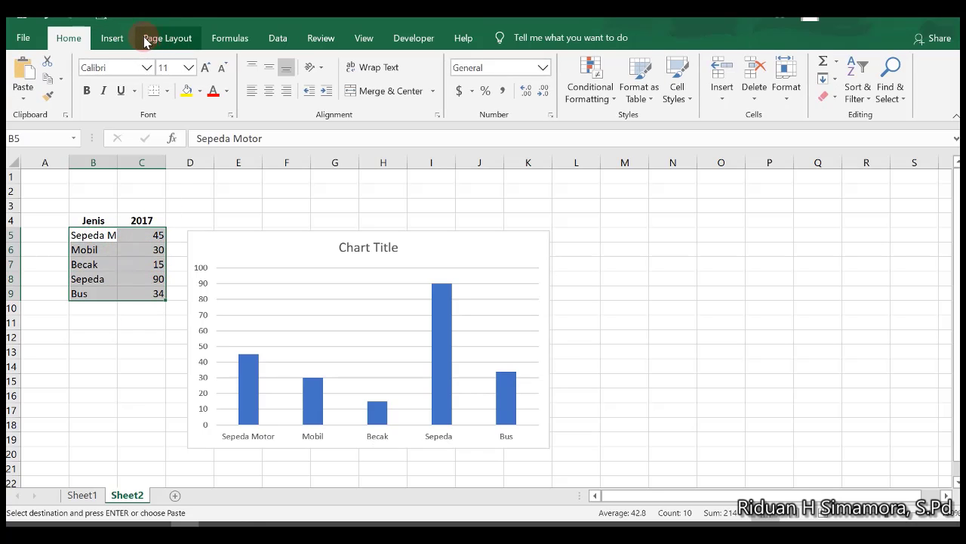
left_click(112, 37)
left_click(338, 87)
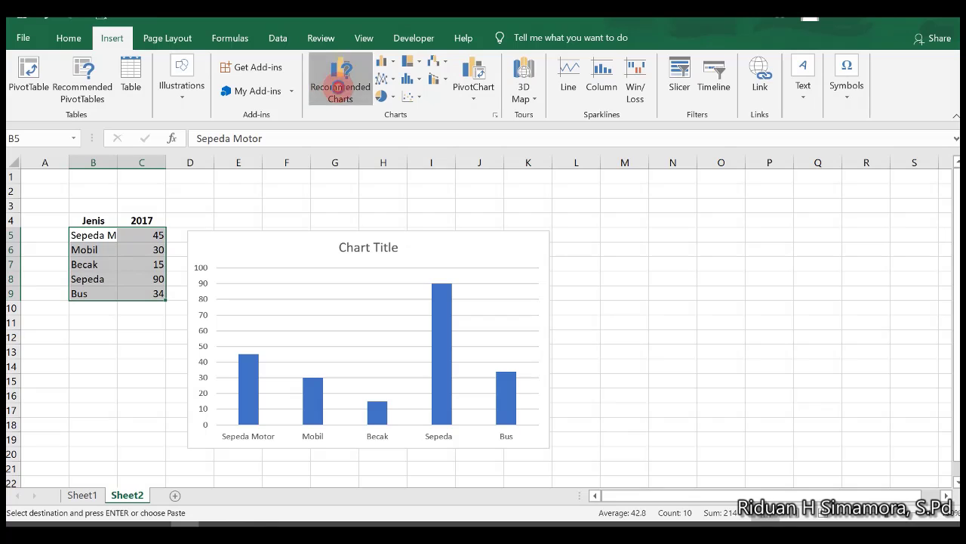
left_click(332, 197)
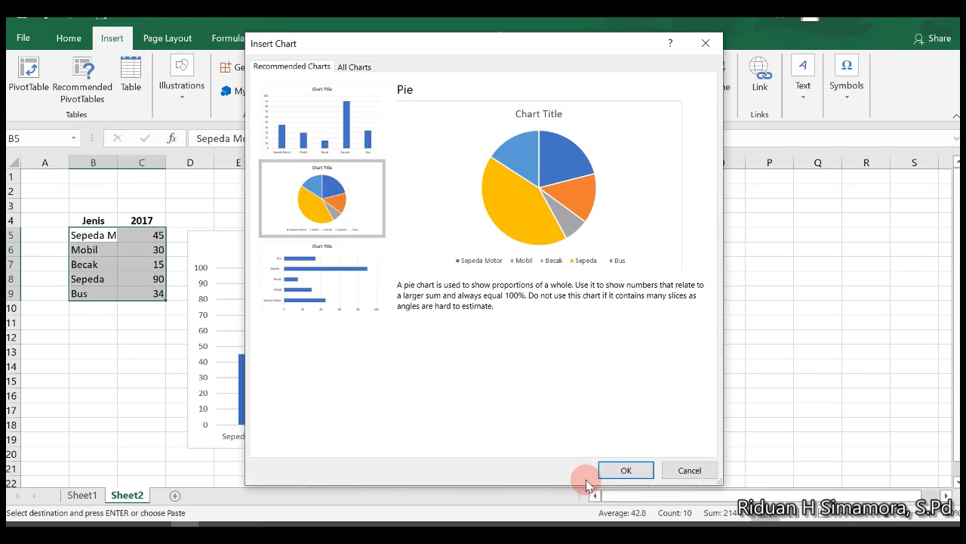
left_click(625, 470)
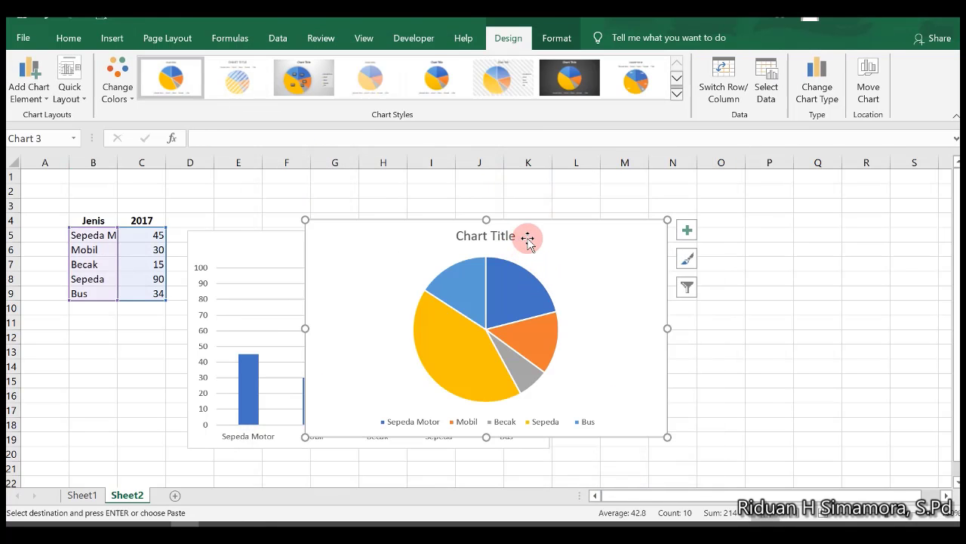
left_click_drag(527, 238, 781, 237)
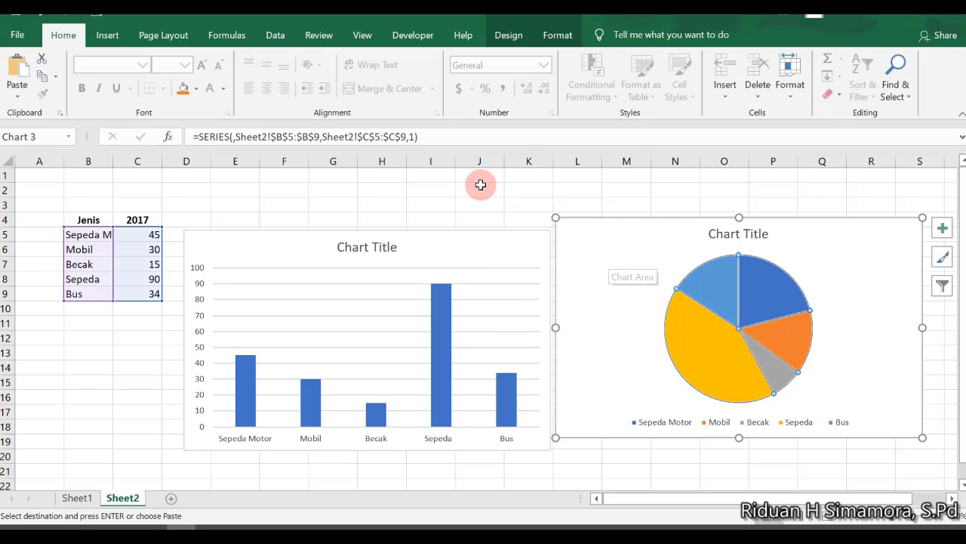
Step: Add data labels to the pie chart and to the column chart on Sheet2
left_click(712, 287)
right_click(713, 290)
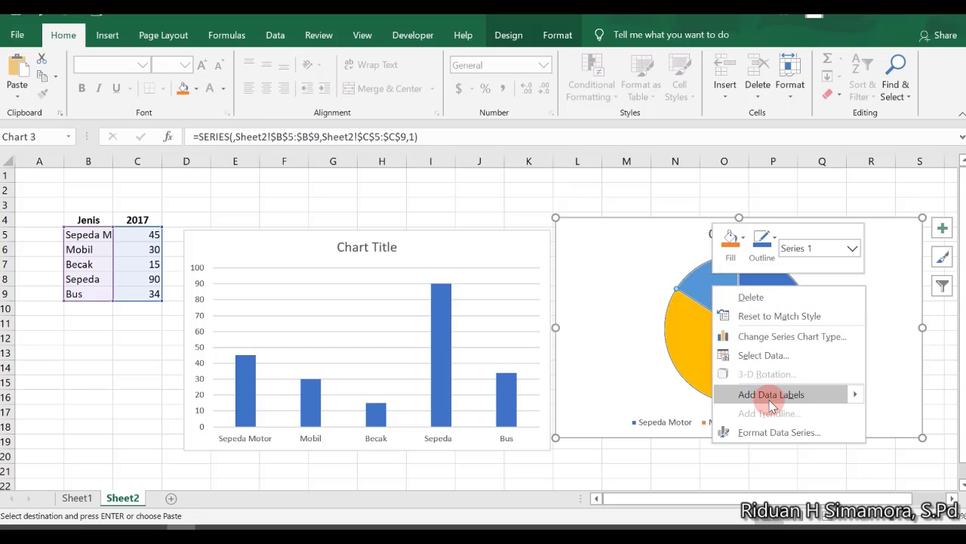
left_click(770, 394)
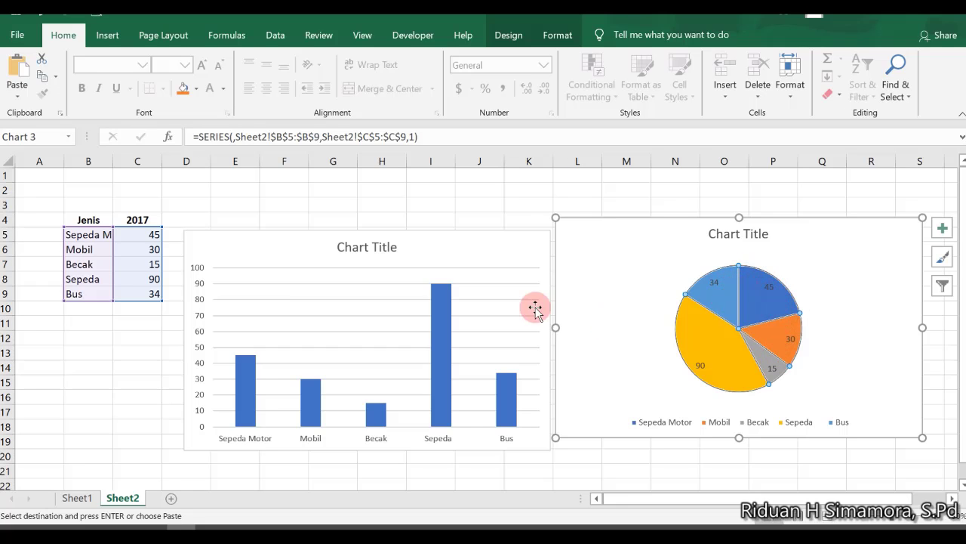
right_click(442, 321)
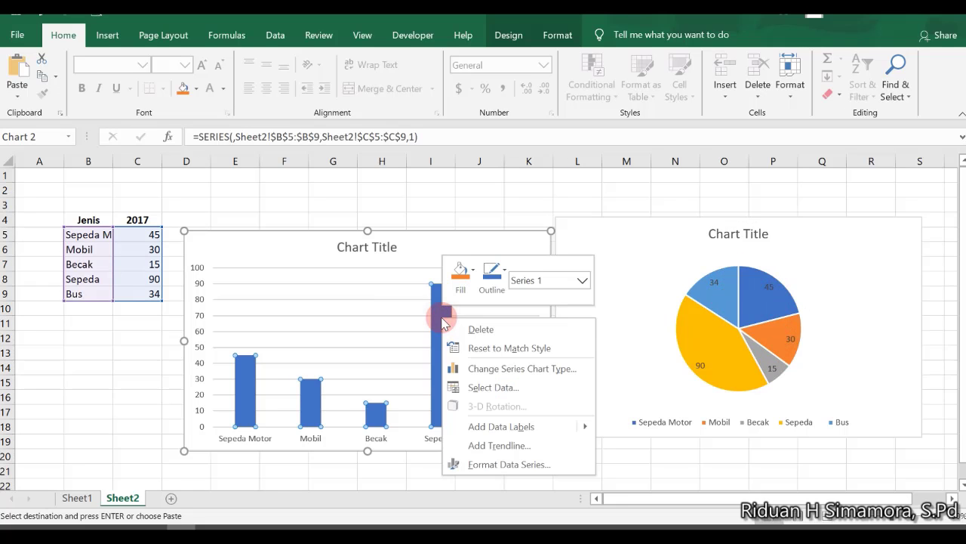
left_click(490, 428)
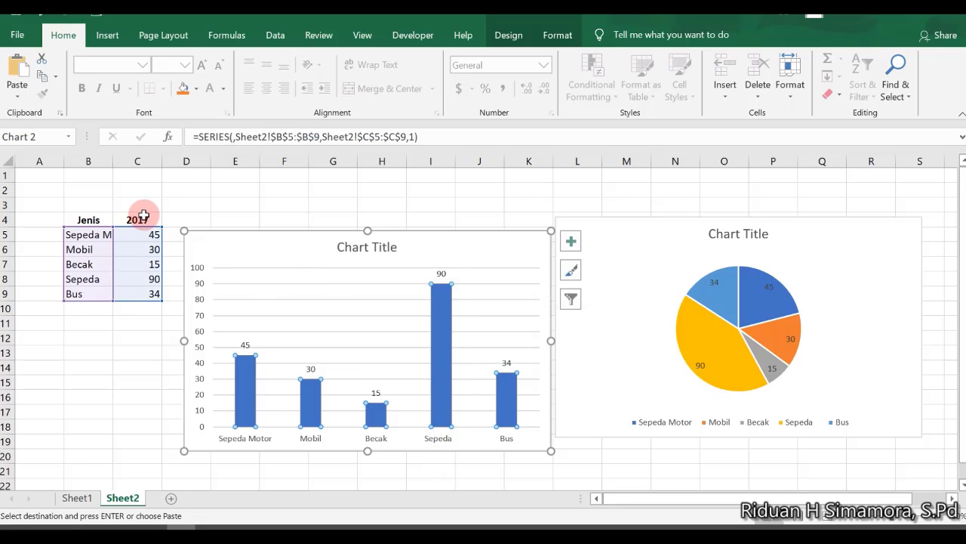
Step: Add data labels to all five lines of the Sheet1 line chart: Sepeda, Sepeda Motor, Bus, Mobil and Becak
left_click(77, 497)
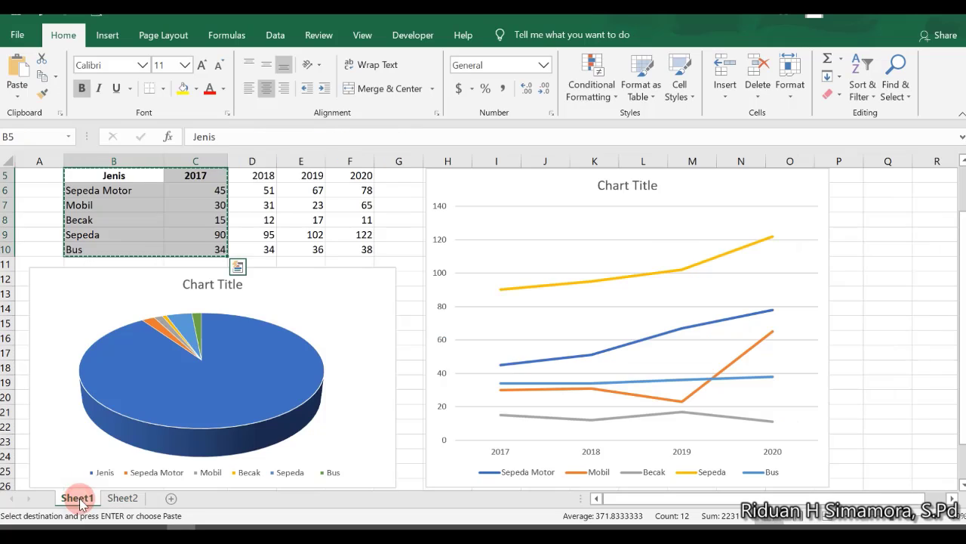
right_click(599, 283)
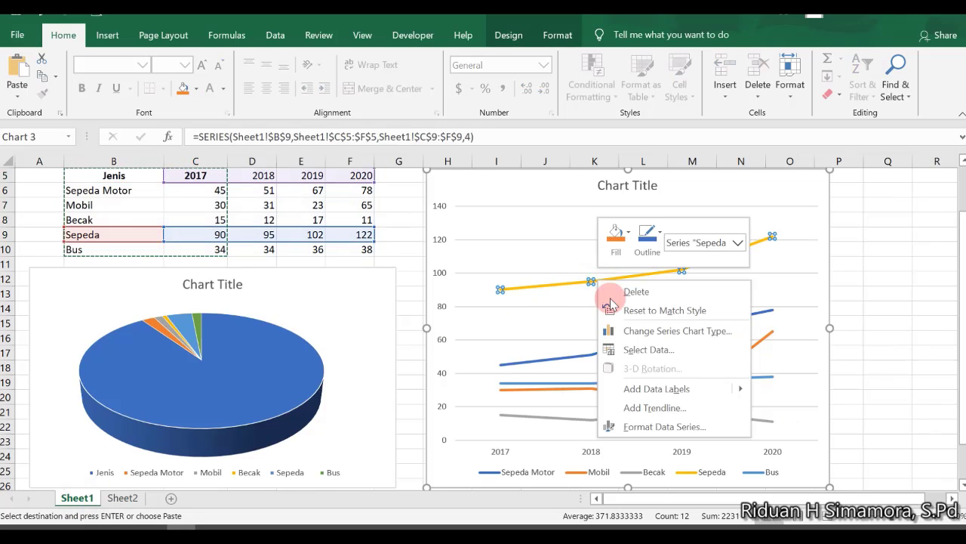
left_click(657, 388)
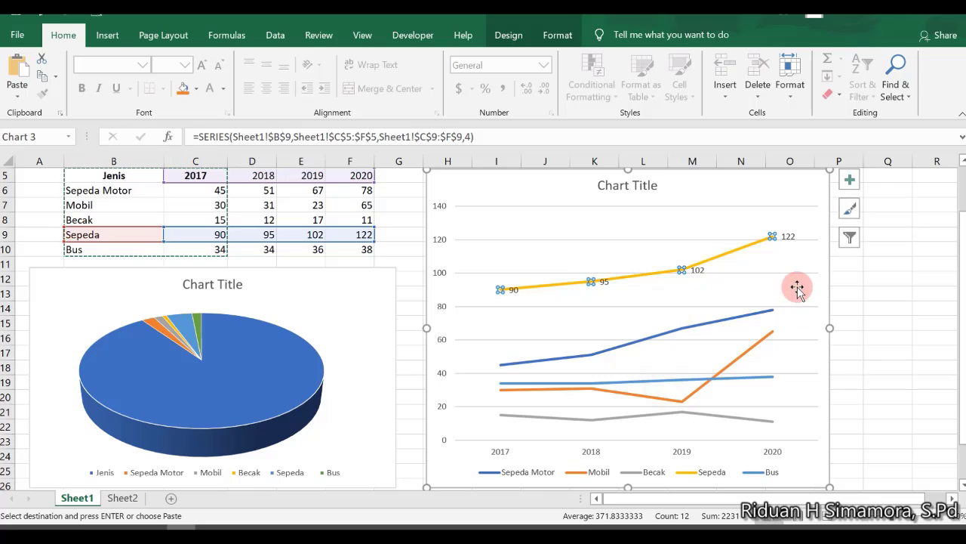
right_click(711, 323)
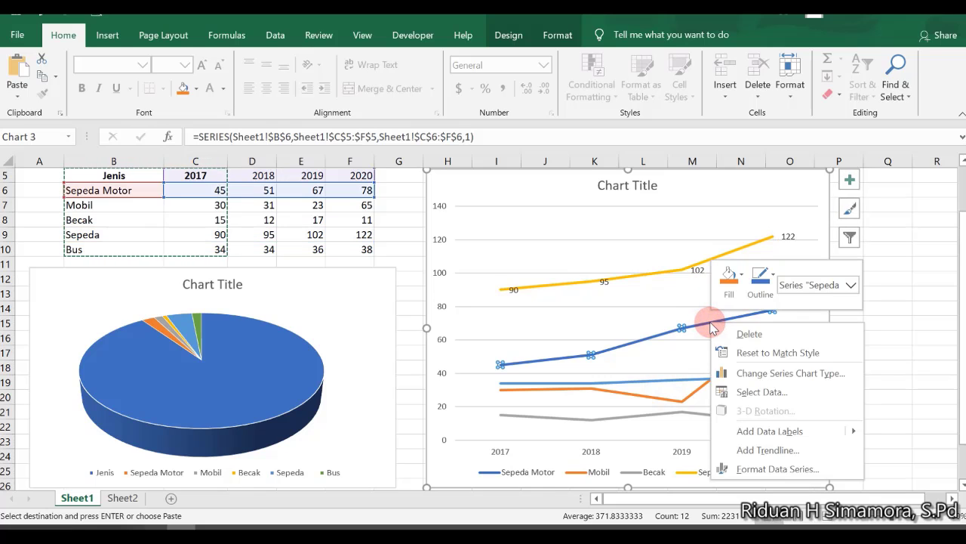
left_click(746, 430)
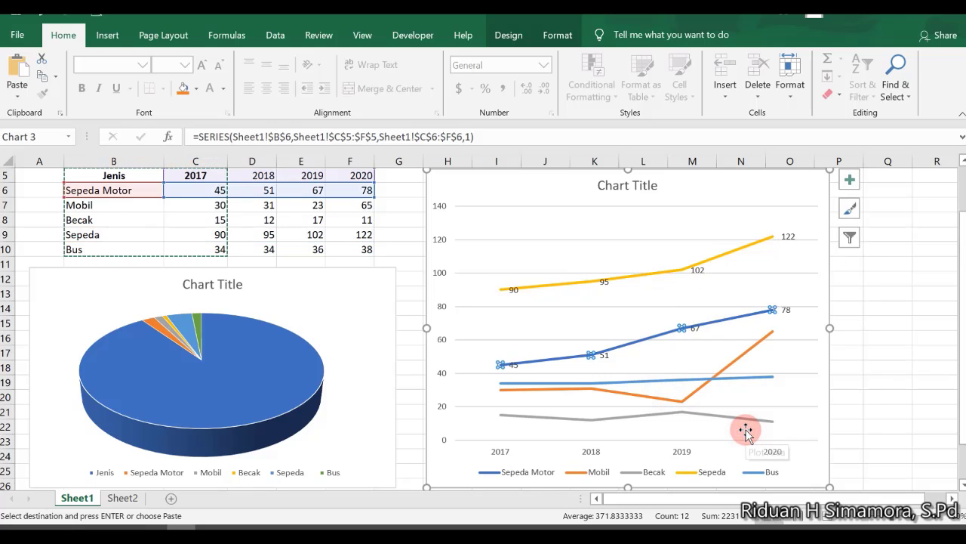
right_click(655, 379)
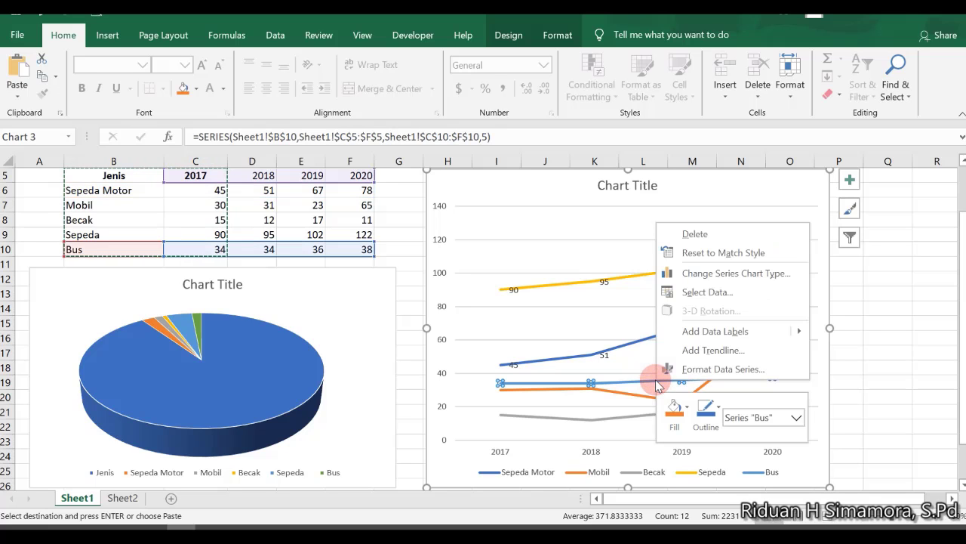
left_click(712, 332)
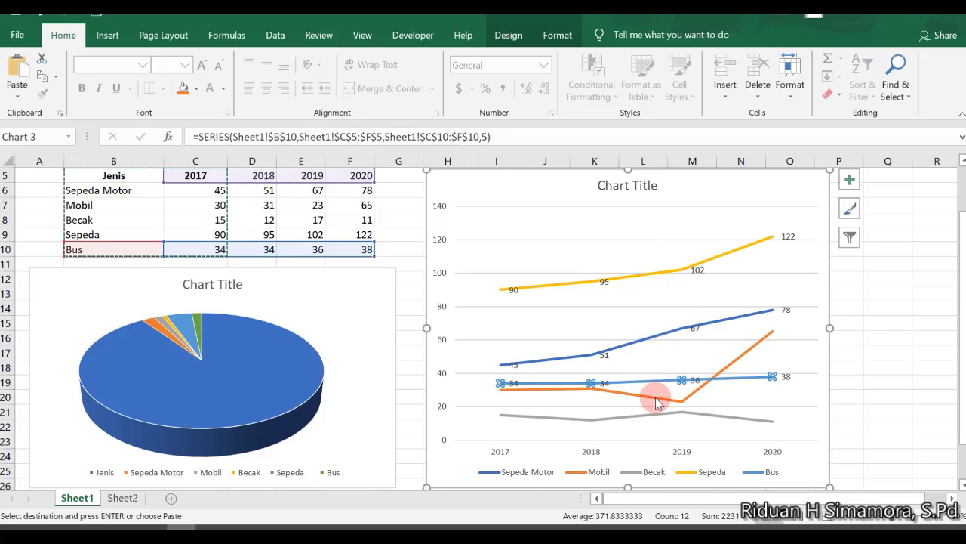
right_click(655, 398)
left_click(694, 349)
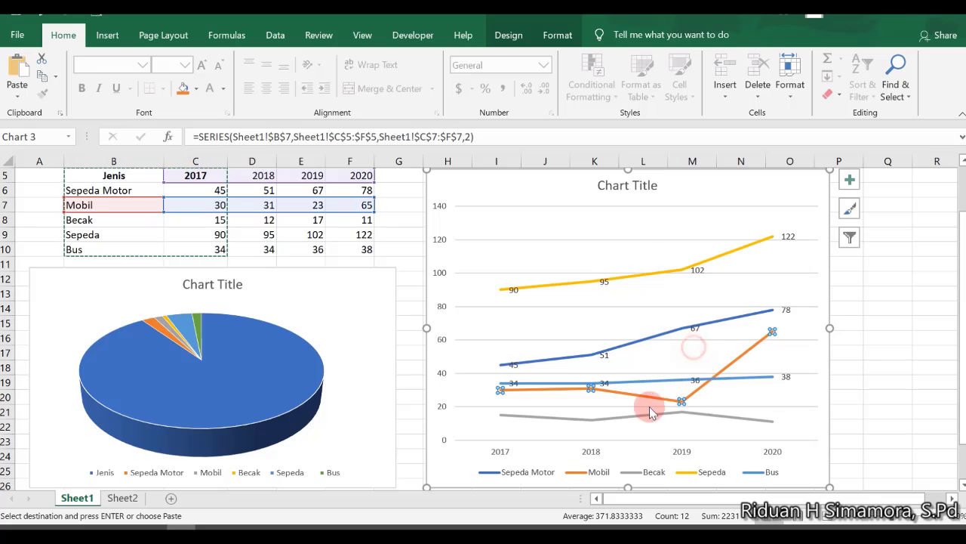
right_click(645, 421)
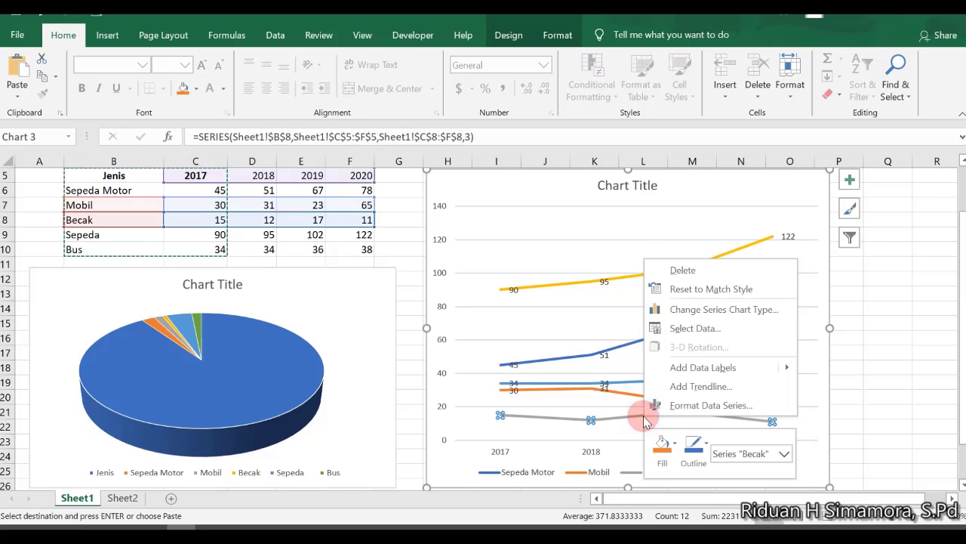
left_click(693, 370)
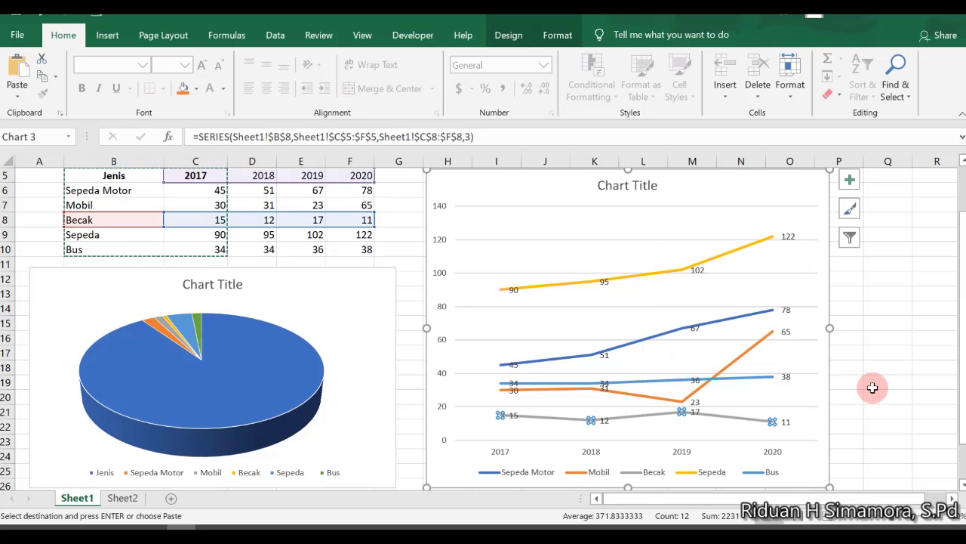
left_click(872, 386)
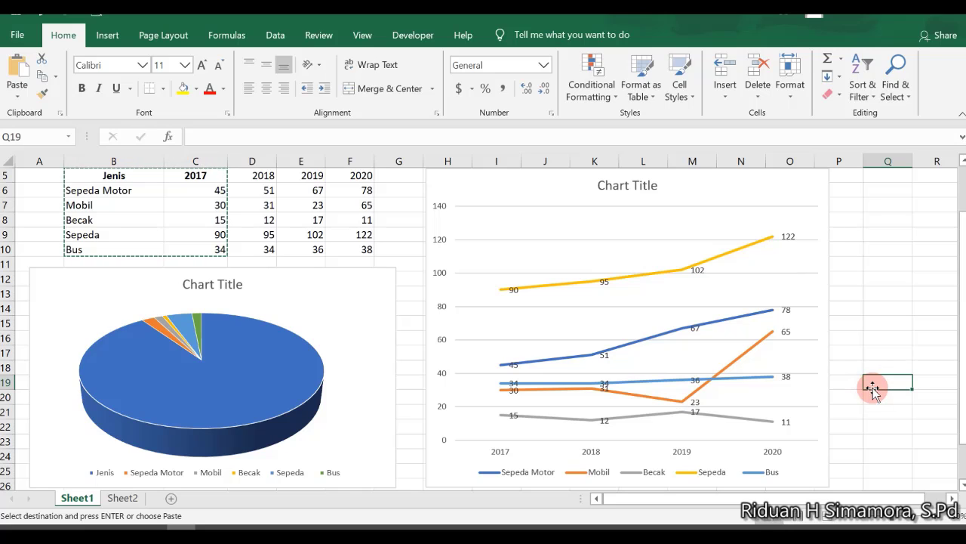